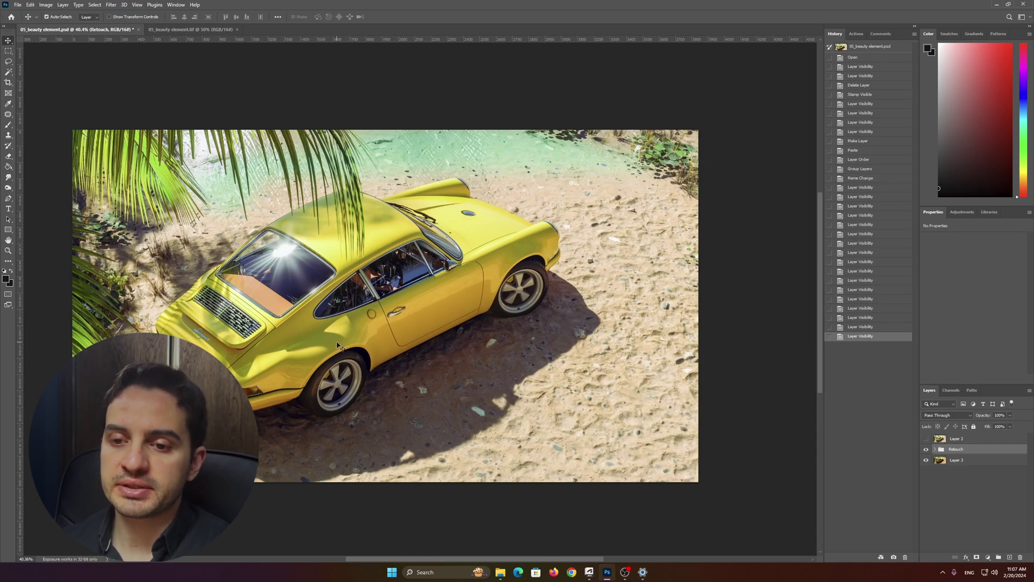
Zoom in and out on the first render contact sheet in Photos to inspect it
scroll(229, 351, "up", 1)
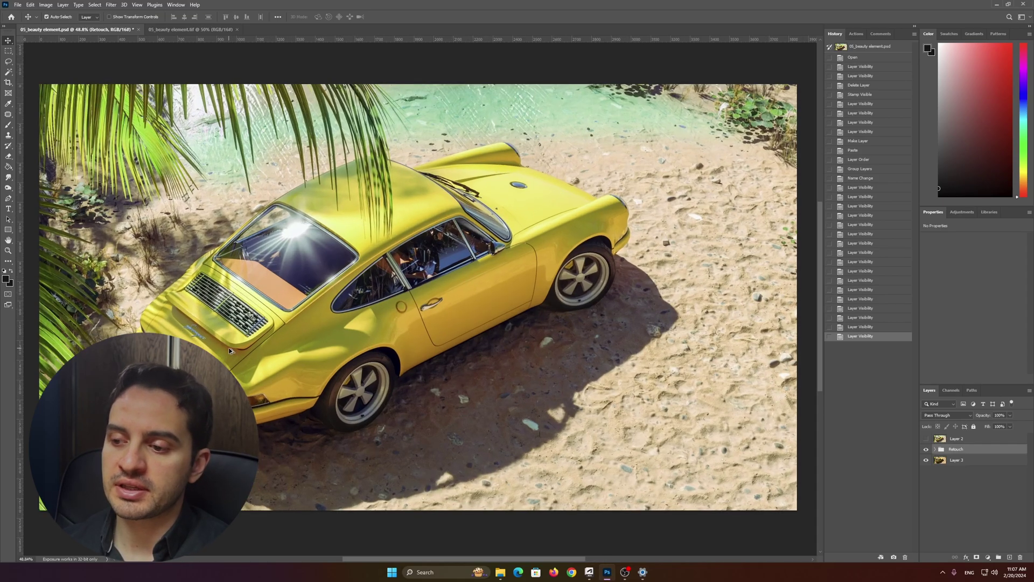
scroll(602, 423, "up", 2)
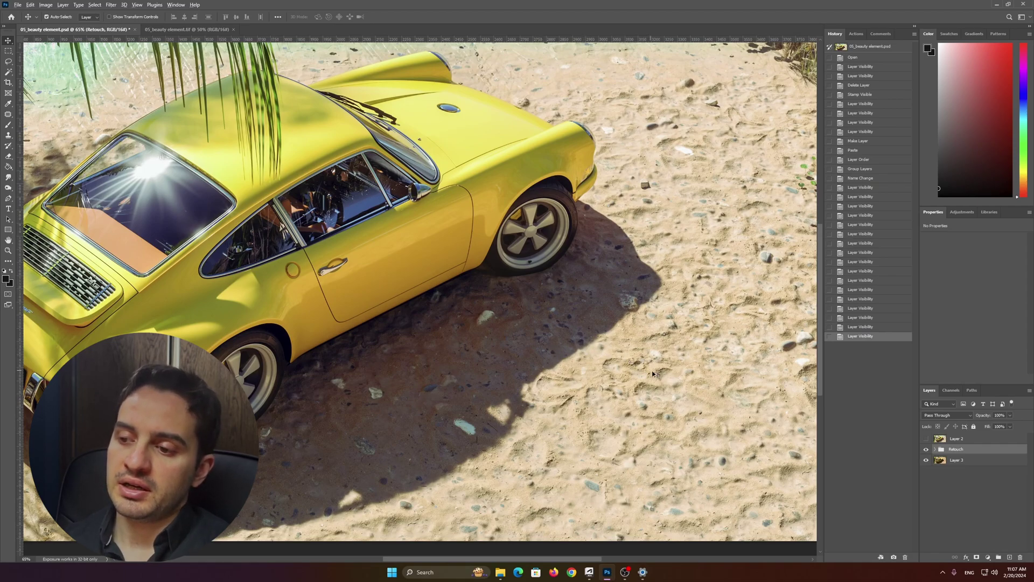
scroll(661, 376, "up", 2)
scroll(429, 409, "down", 1)
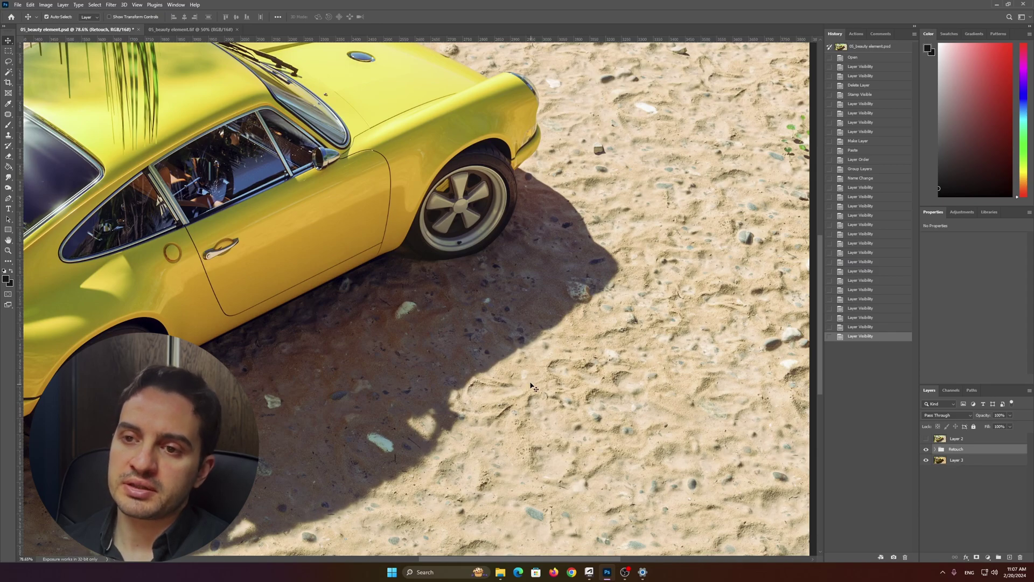
scroll(371, 129, "down", 4)
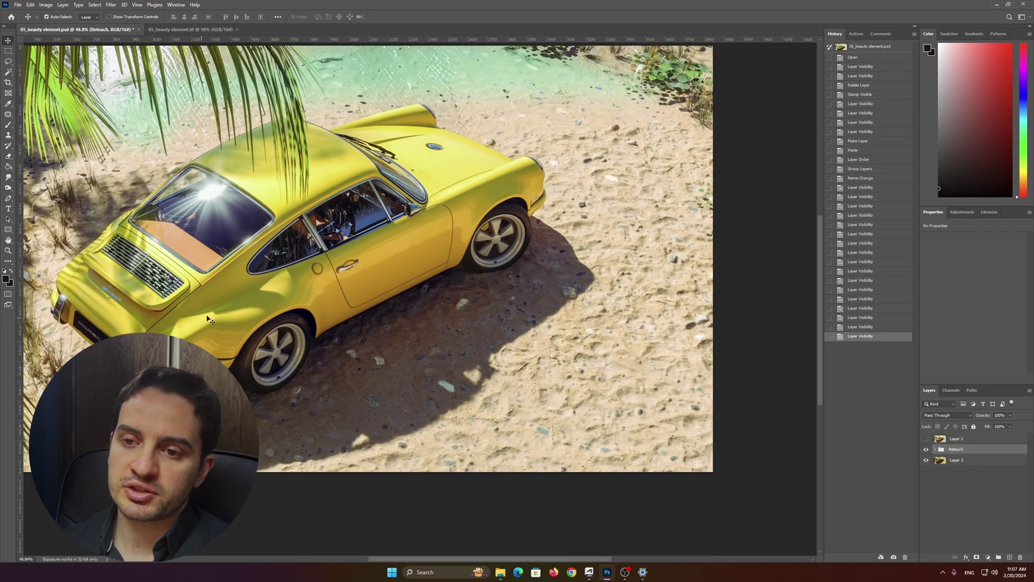
scroll(320, 238, "up", 6)
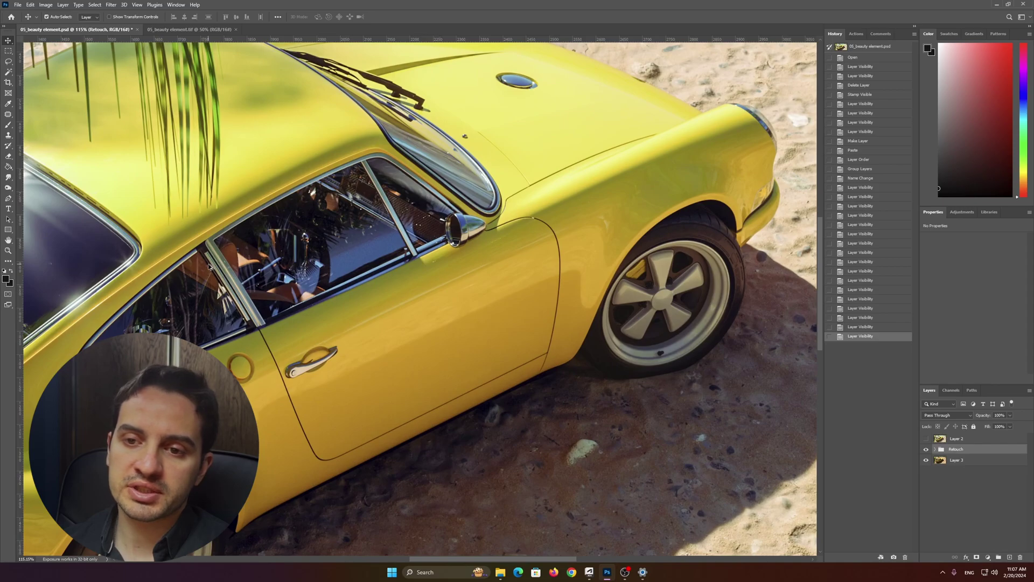
scroll(226, 242, "up", 3)
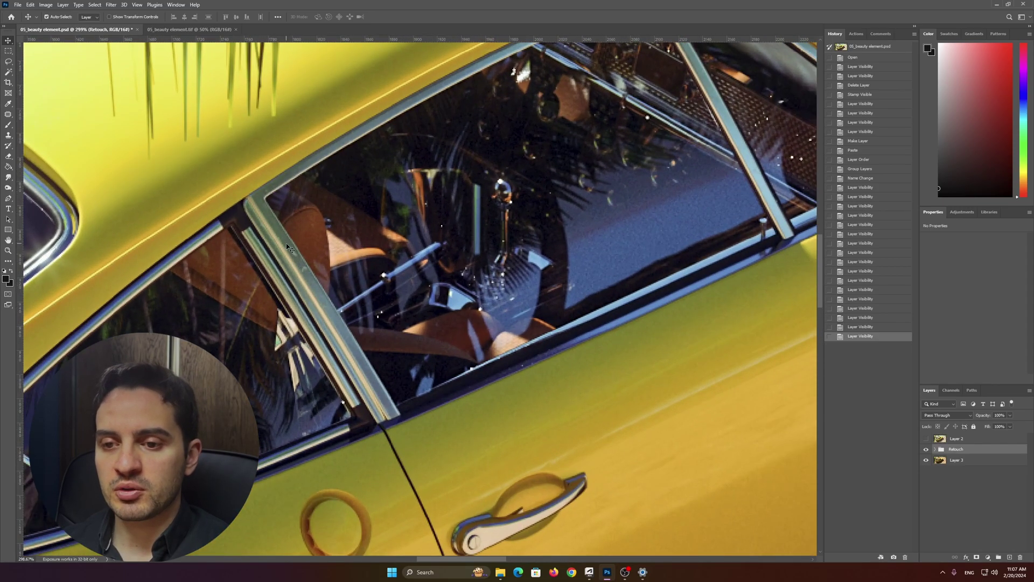
scroll(321, 278, "down", 4)
scroll(307, 289, "up", 3)
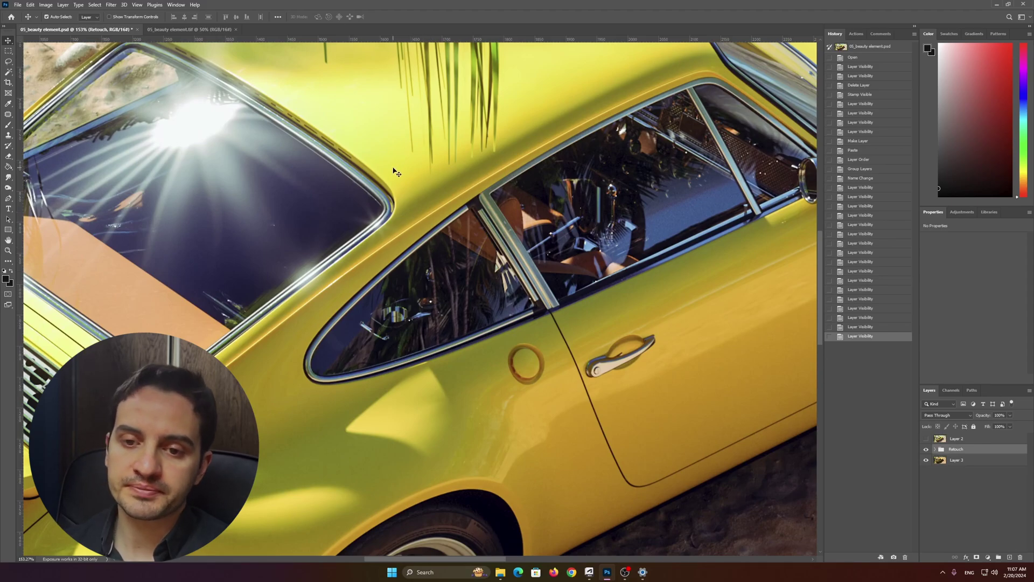
scroll(405, 187, "down", 2)
scroll(379, 197, "up", 5)
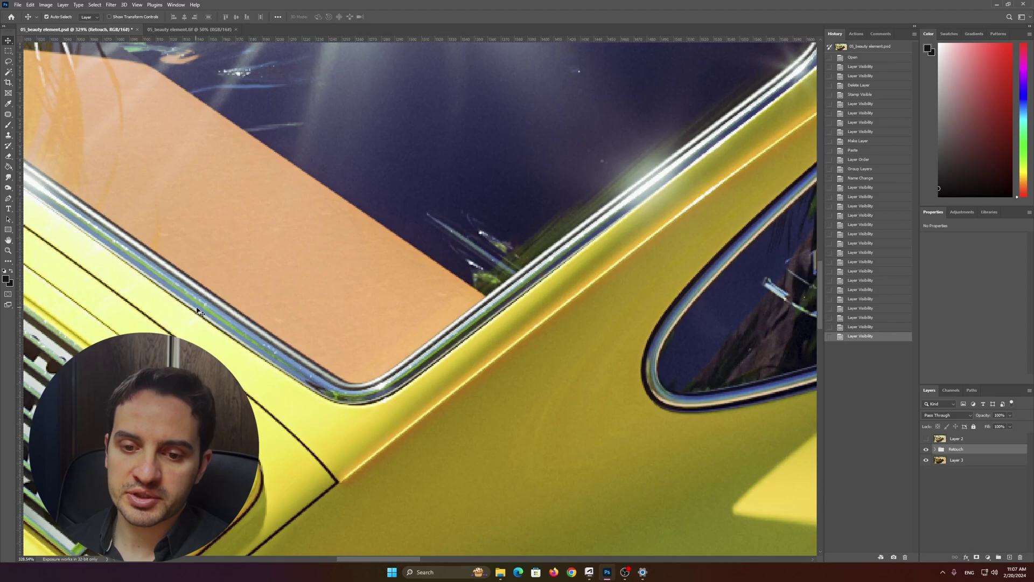
scroll(318, 351, "down", 5)
scroll(317, 350, "up", 4)
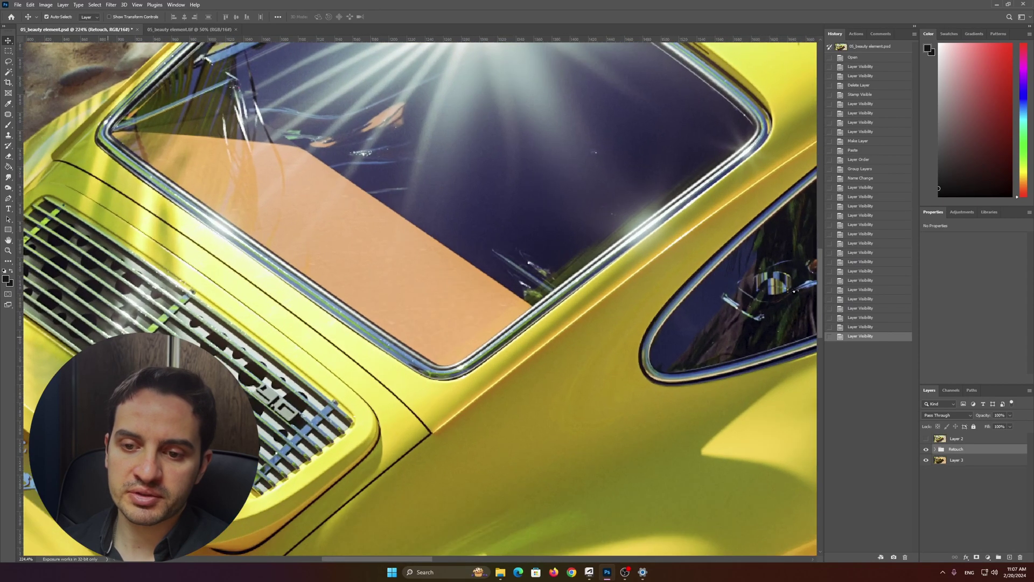
scroll(277, 415, "down", 5)
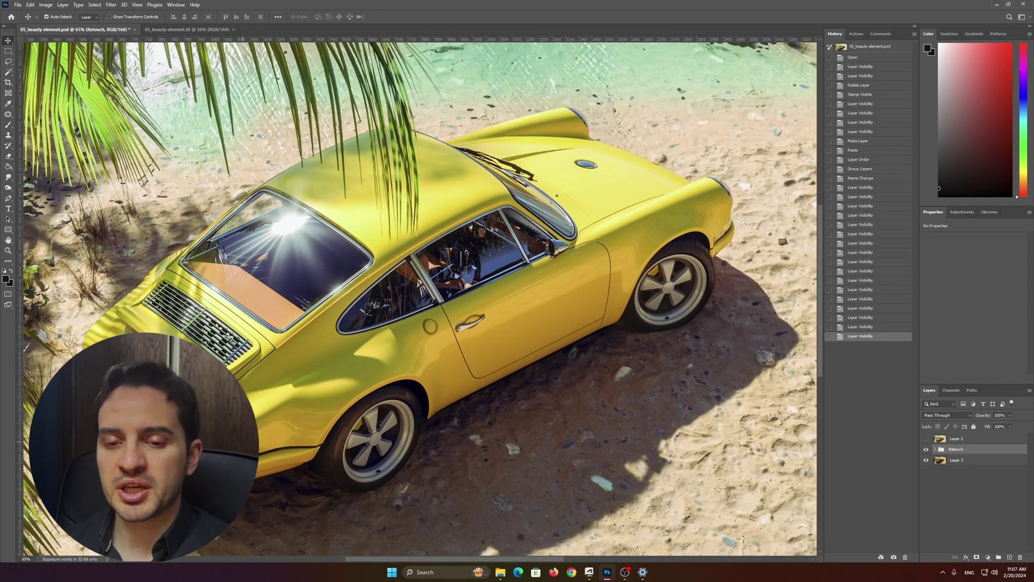
scroll(277, 415, "down", 2)
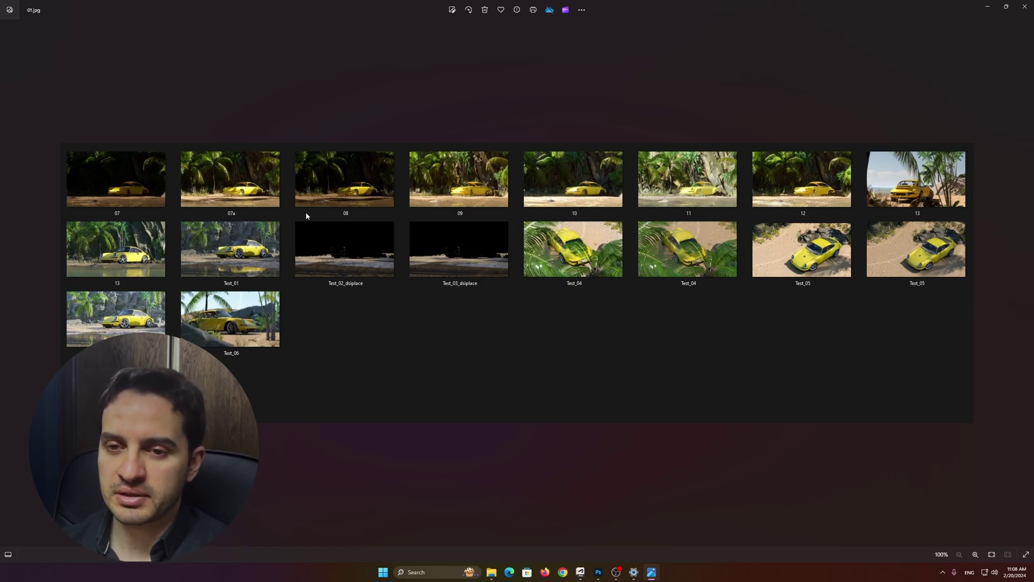
Step through the contact sheets to 05.jpg, then return to the Photoshop document
key("Right")
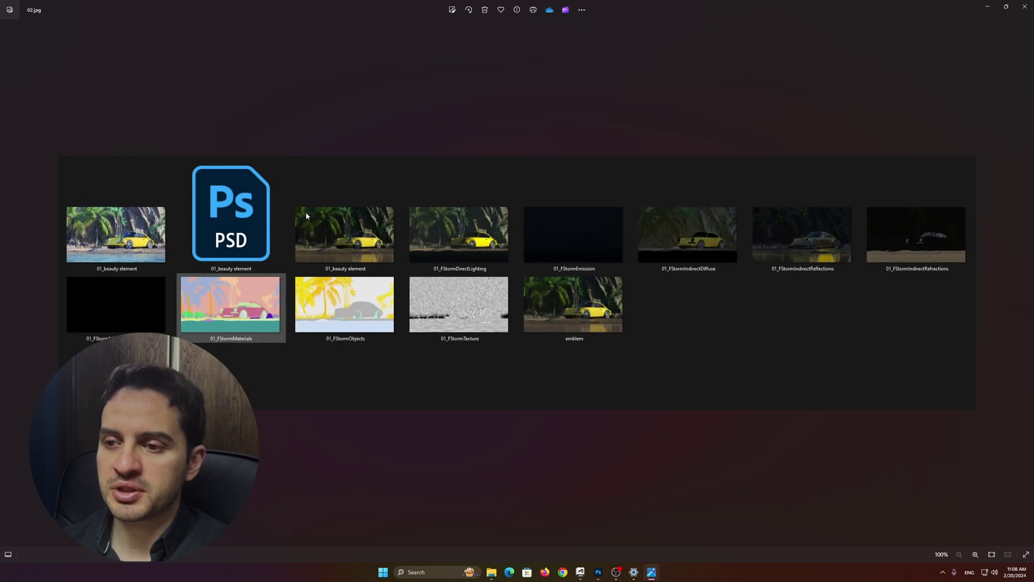
key("Right")
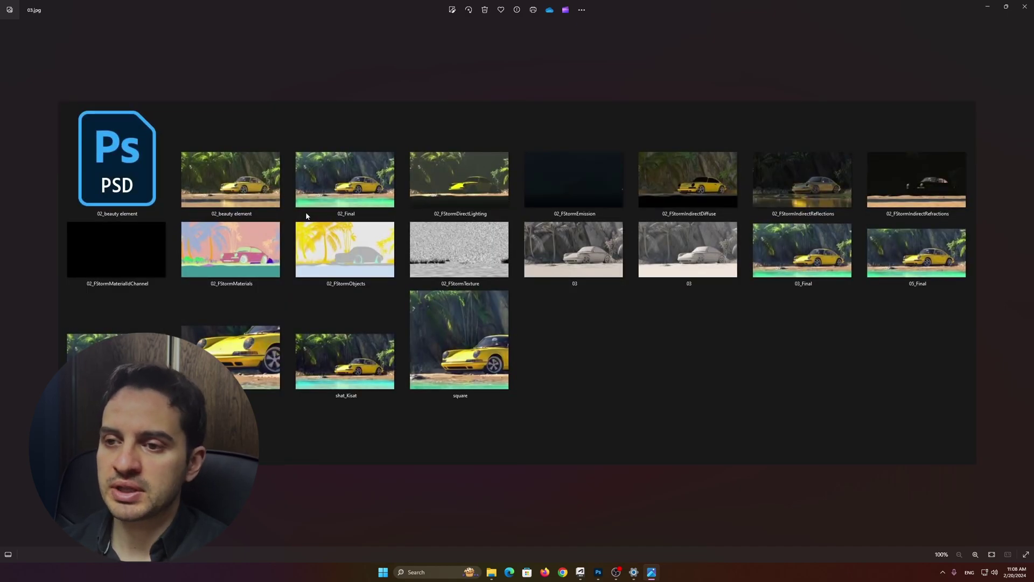
key("Right")
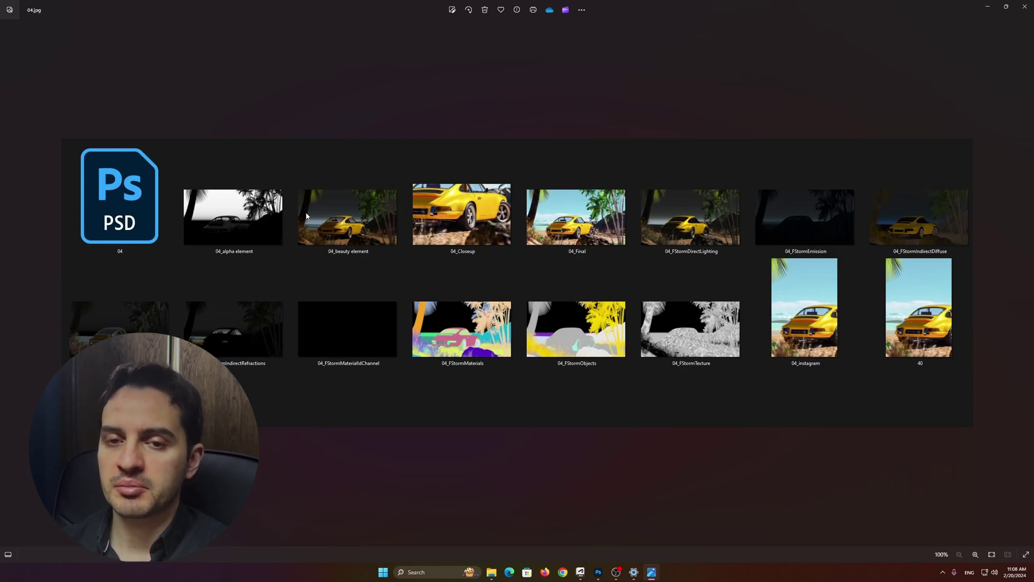
key("Right")
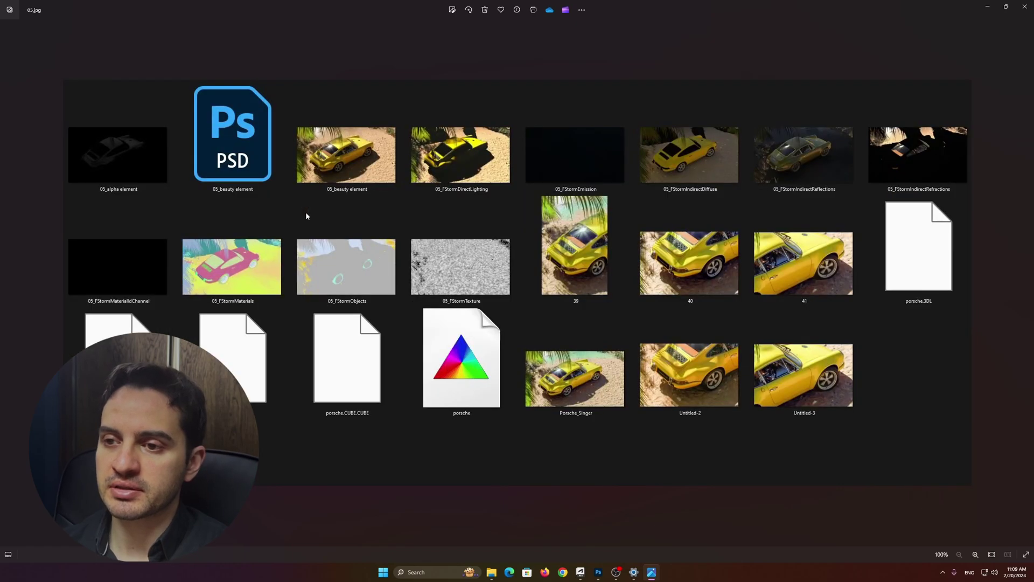
left_click(598, 571)
Scroll over the retouched yellow car render in 05_beauty element.psd
scroll(422, 247, "down", 3)
scroll(334, 288, "up", 2)
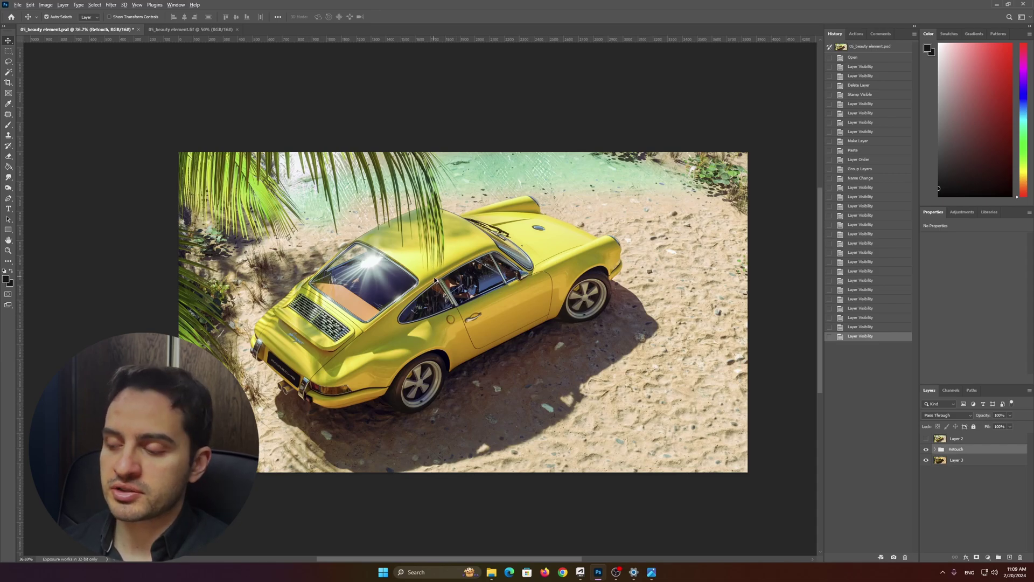
scroll(434, 275, "up", 3)
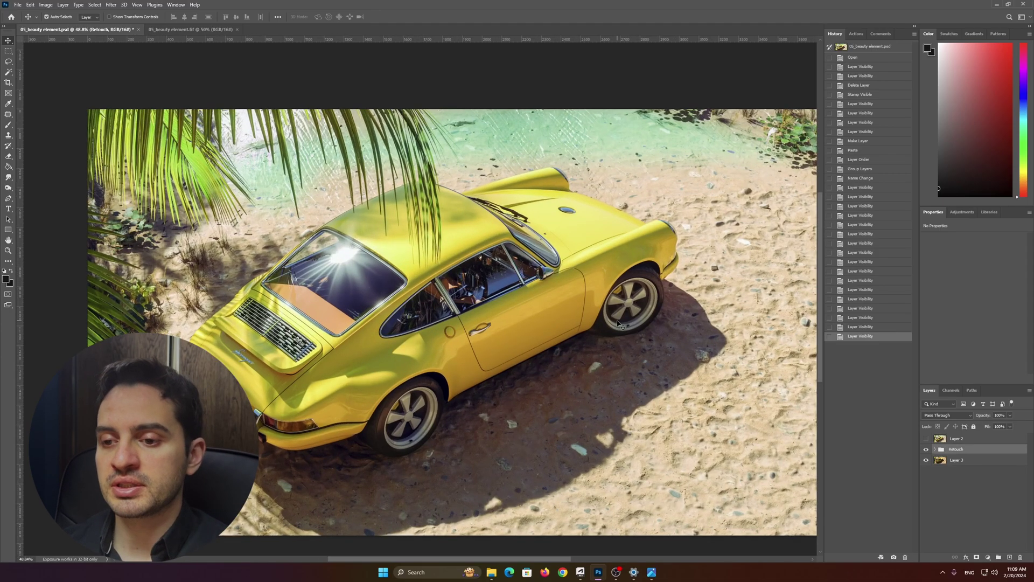
left_click(926, 450)
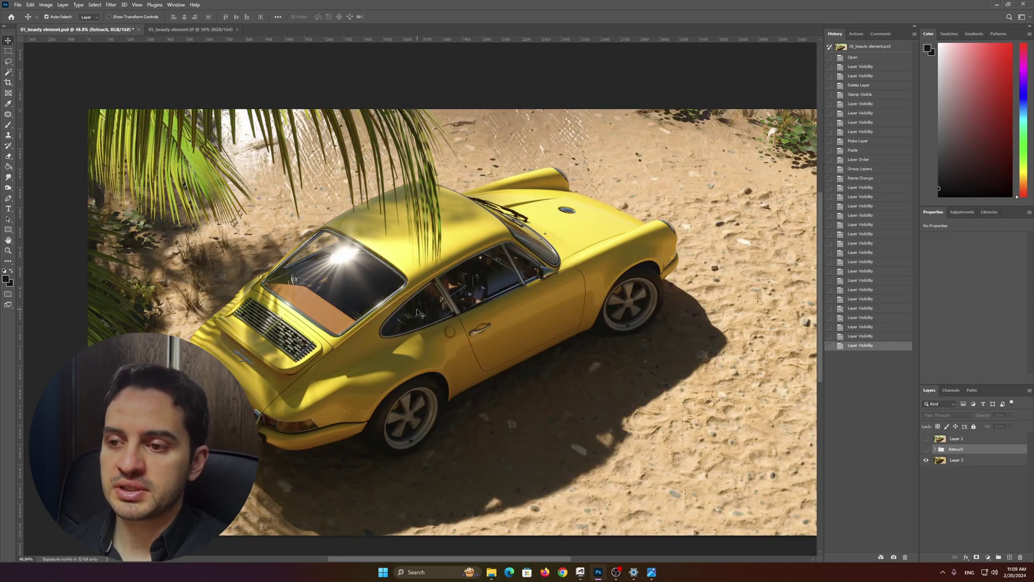
scroll(380, 312, "down", 2)
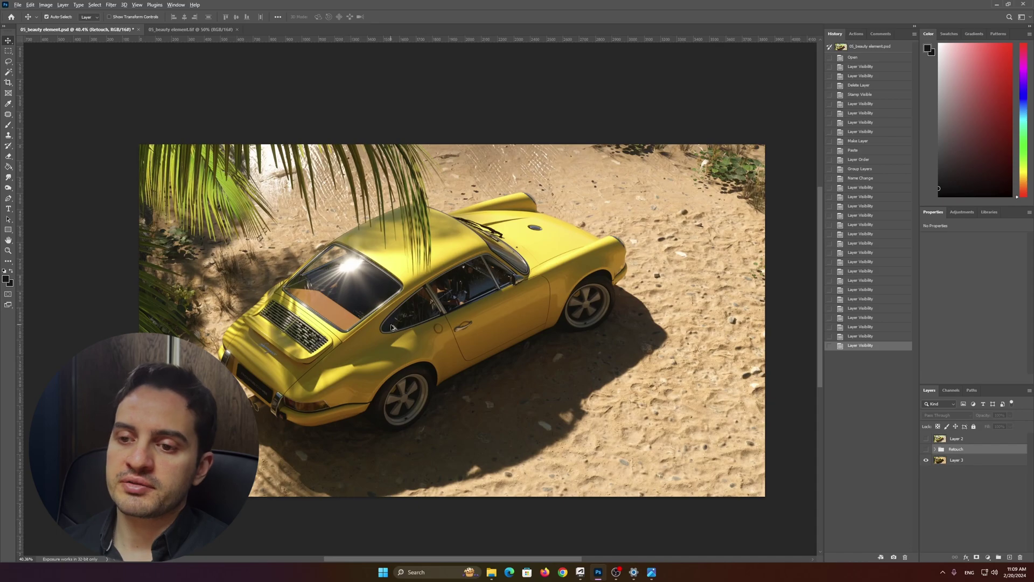
scroll(393, 327, "up", 2)
scroll(255, 341, "down", 2)
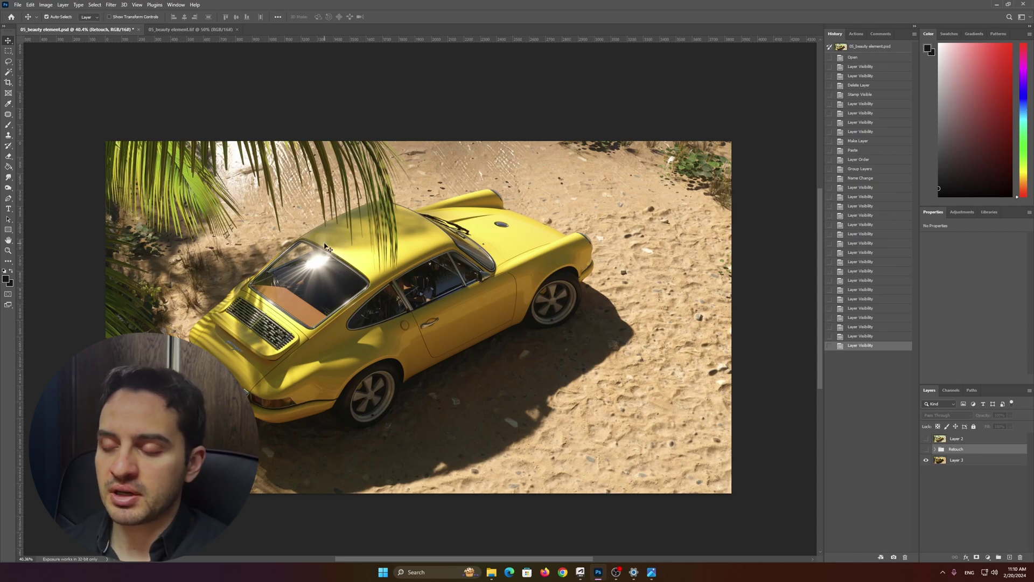
scroll(303, 289, "up", 1)
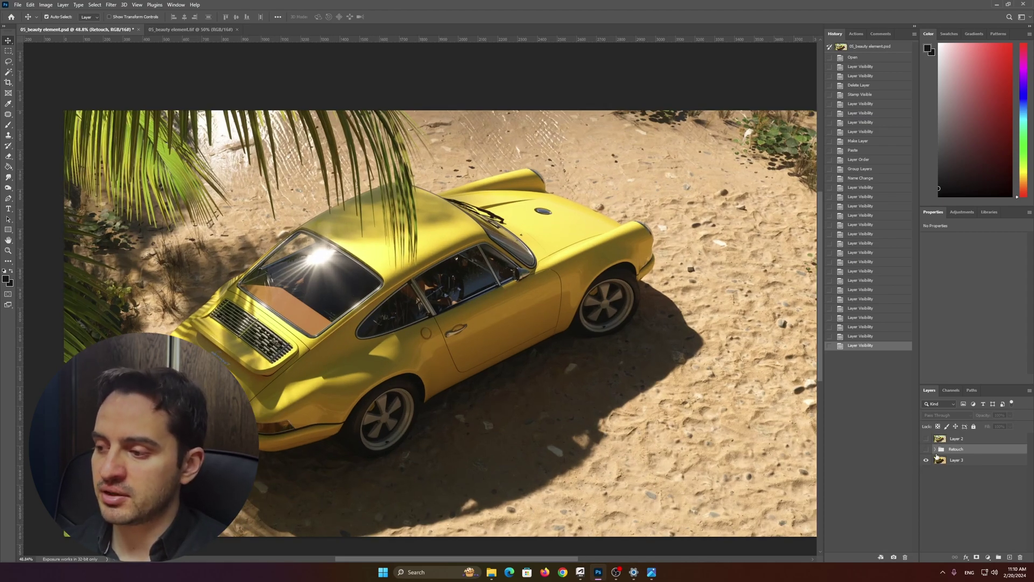
Expand the Retouch group, select Layer 3 and open the Camera Raw filter on it
left_click(935, 450)
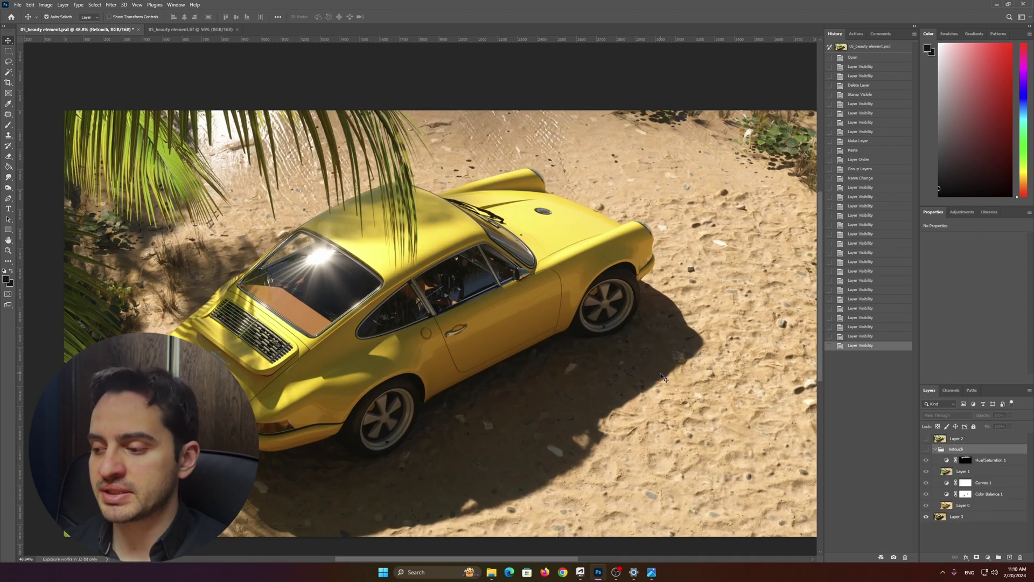
left_click(957, 517)
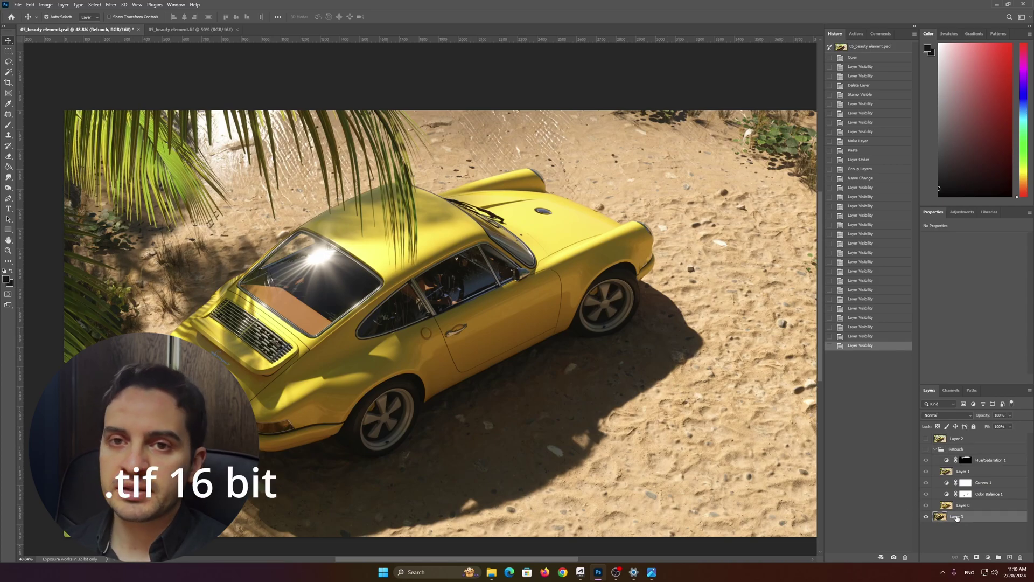
left_click(116, 6)
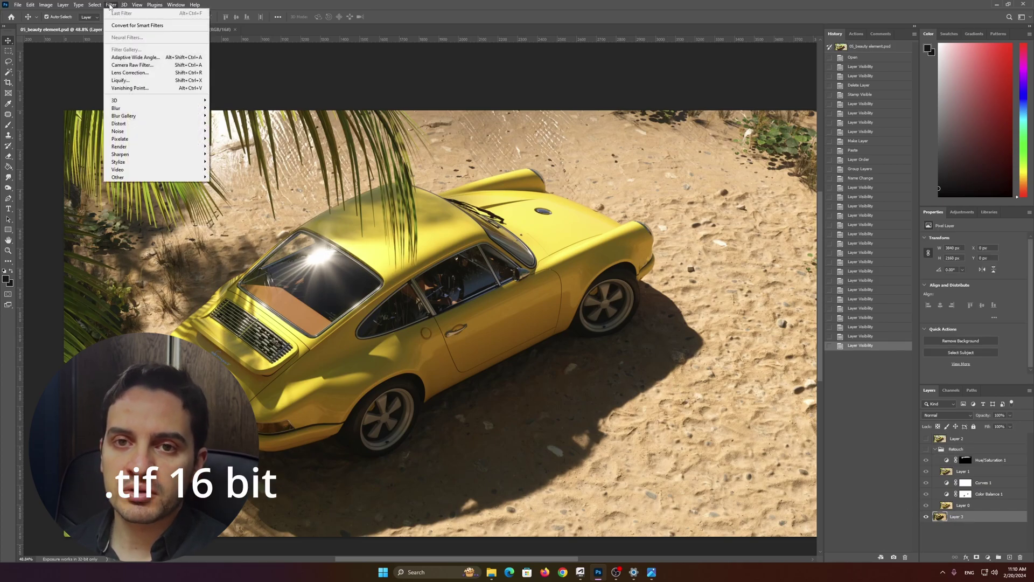
left_click(130, 63)
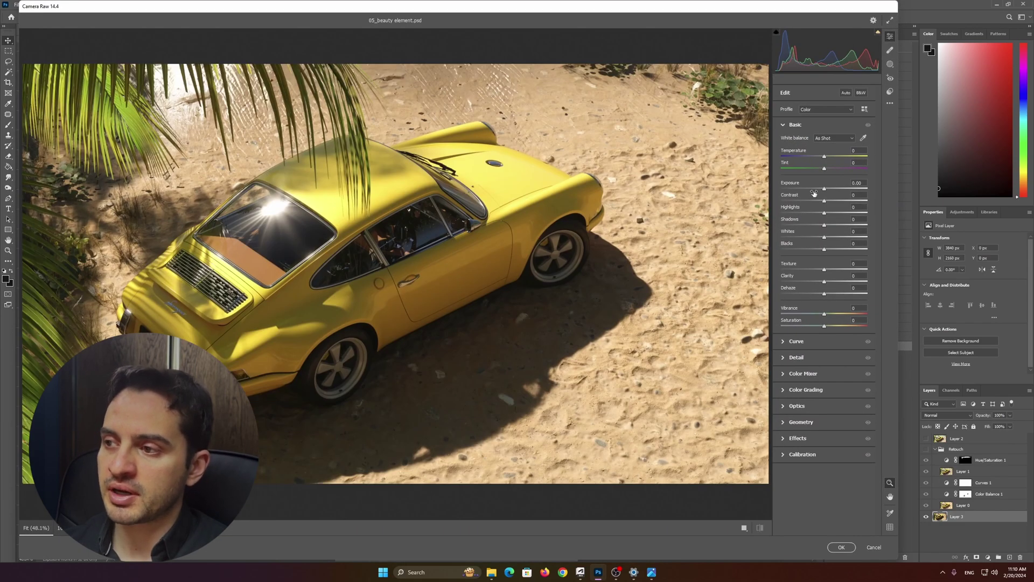
In Camera Raw, set Exposure +0.25 and Shadows +26, raise Clarity, and keep editing instead of cancelling
left_click_drag(822, 189, 827, 190)
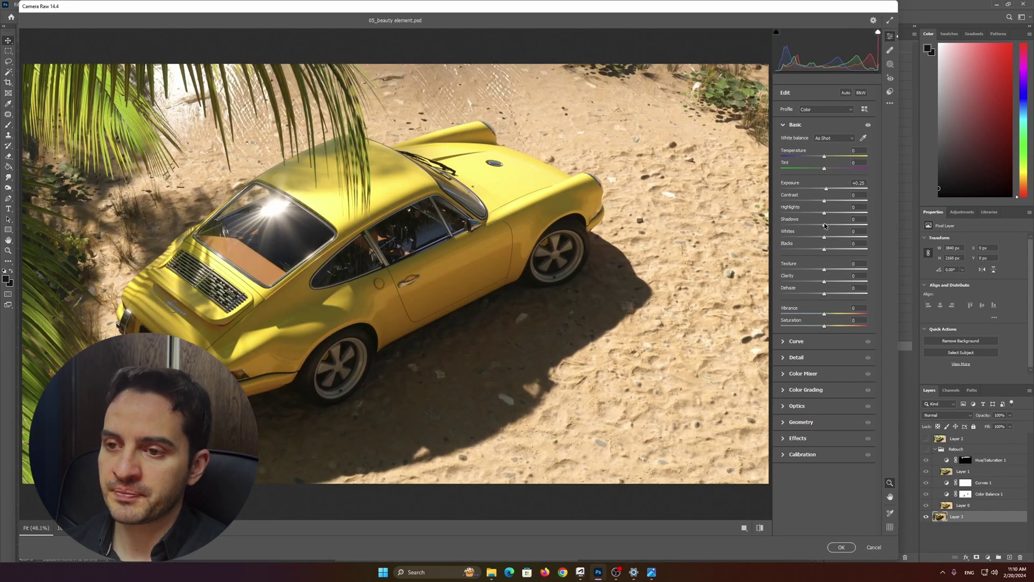
left_click_drag(825, 226, 836, 228)
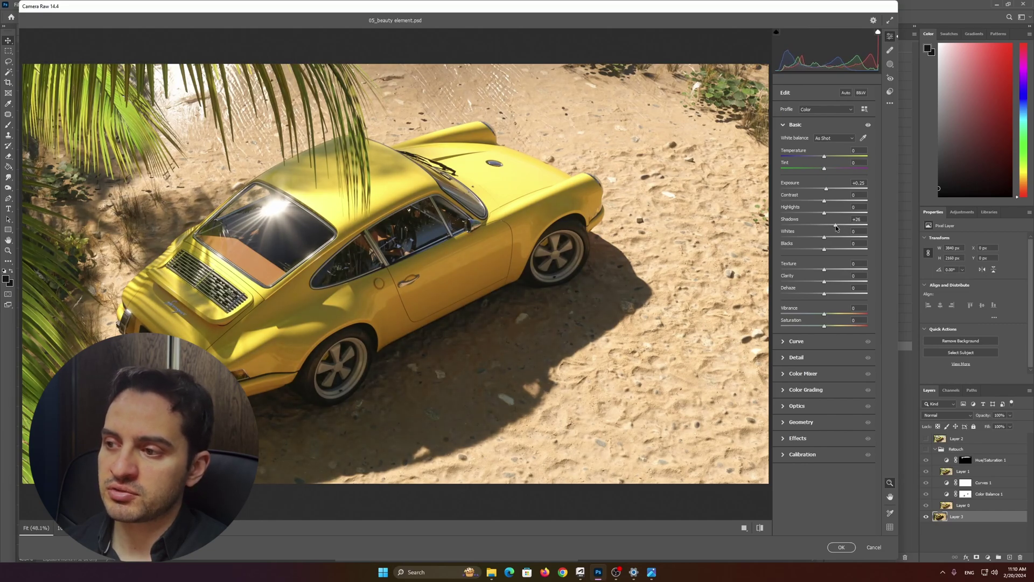
mouse_move(823, 282)
left_mouse_down()
mouse_move(843, 289)
mouse_move(830, 272)
left_mouse_up()
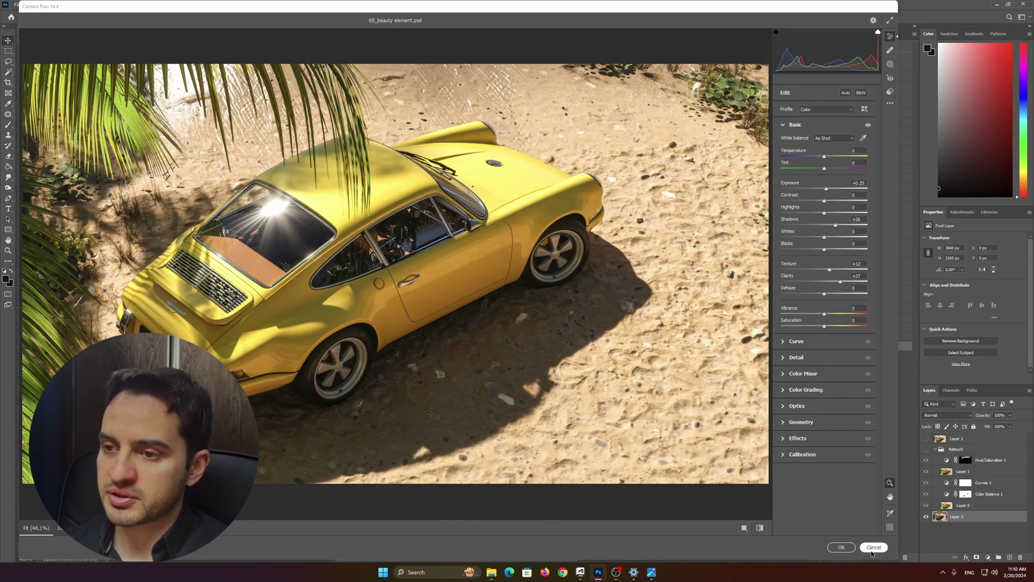
left_click(872, 548)
left_click(579, 223)
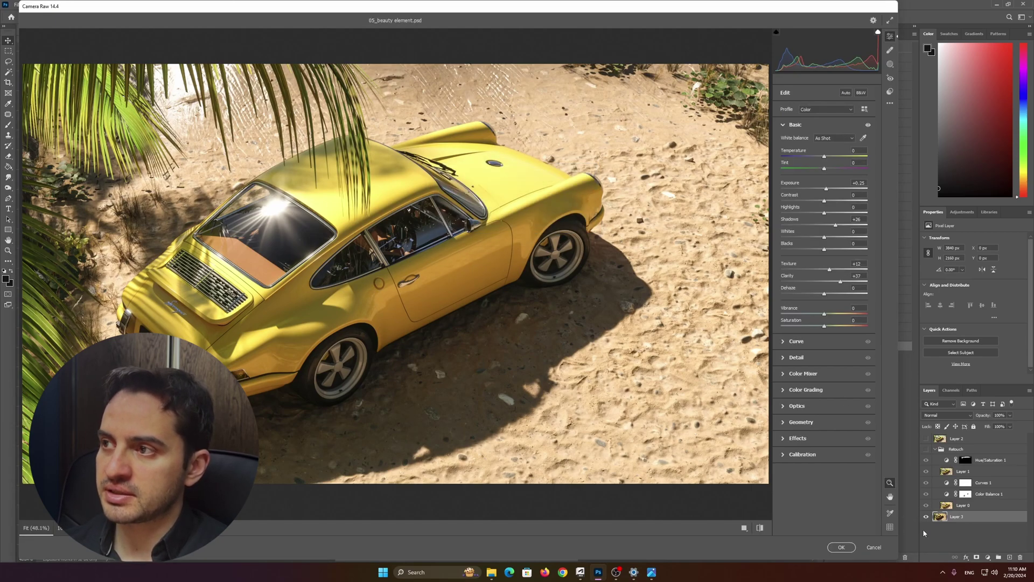
Apply the Camera Raw edits and hide the Retouch adjustment layers to compare versions
left_click(841, 547)
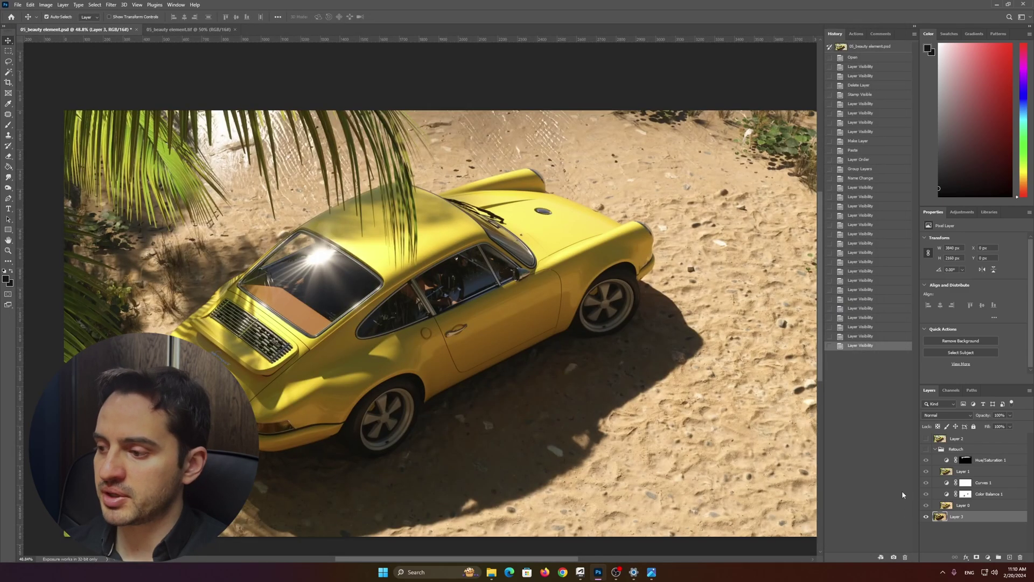
left_click(926, 449)
left_click(925, 459)
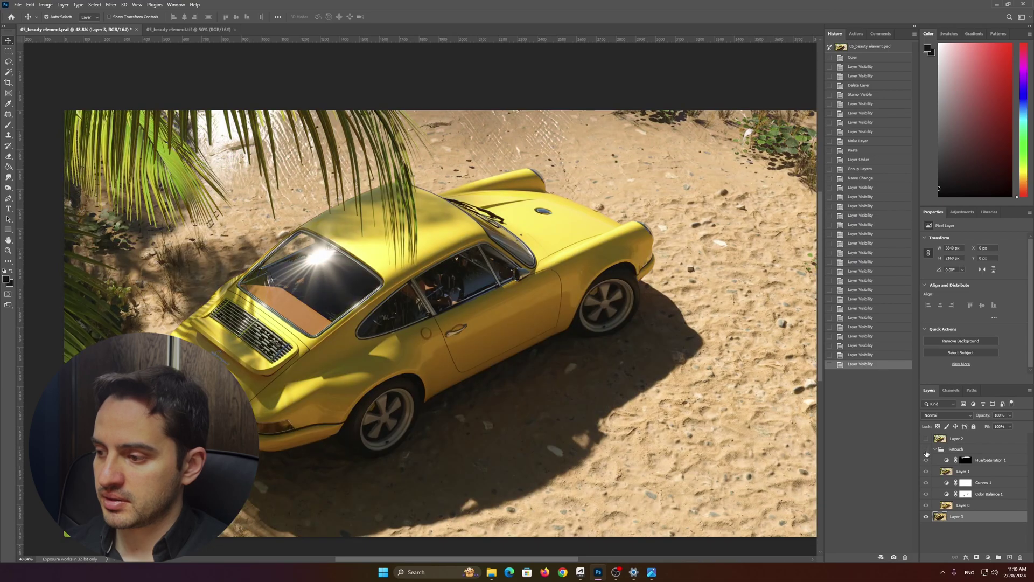
left_click(926, 459)
left_click(926, 459)
left_click_drag(926, 471, 926, 507)
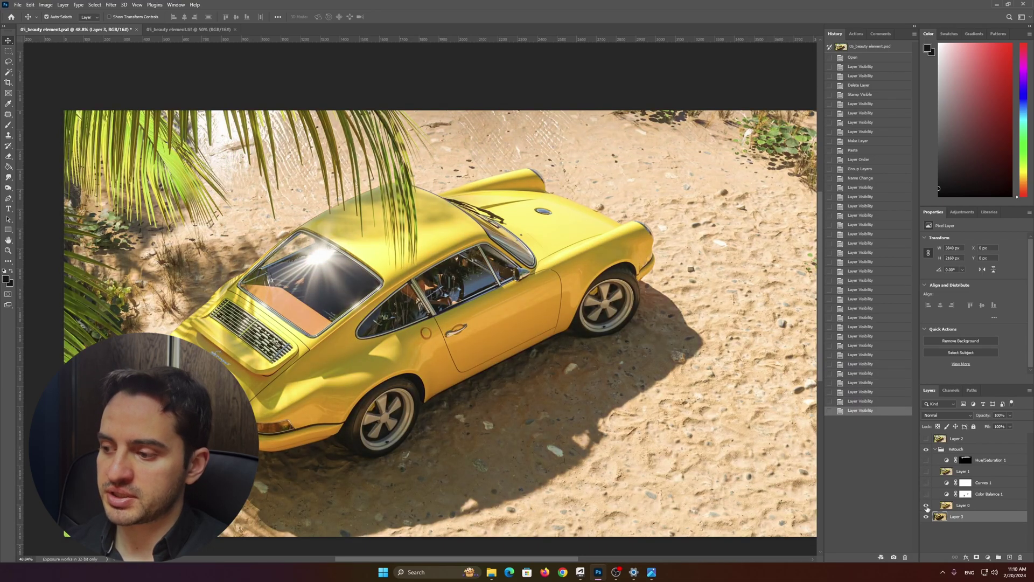
Select Layer 0, turn Color Balance 1 back on and show its settings
left_click(942, 506)
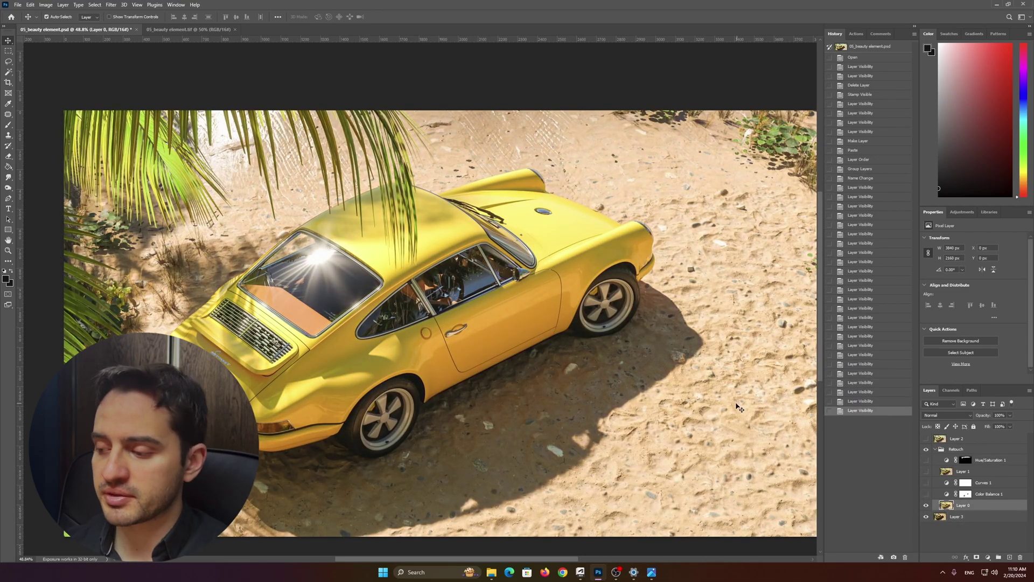
left_click(926, 495)
left_click(946, 494)
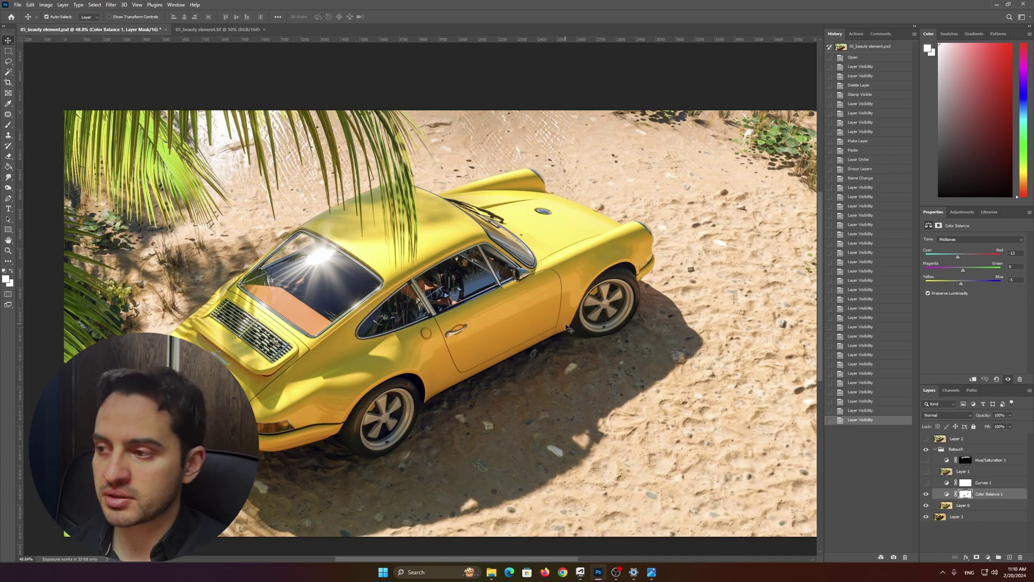
View the Shadows Color Balance values, then turn on Curves 1 and show its settings
left_click(950, 239)
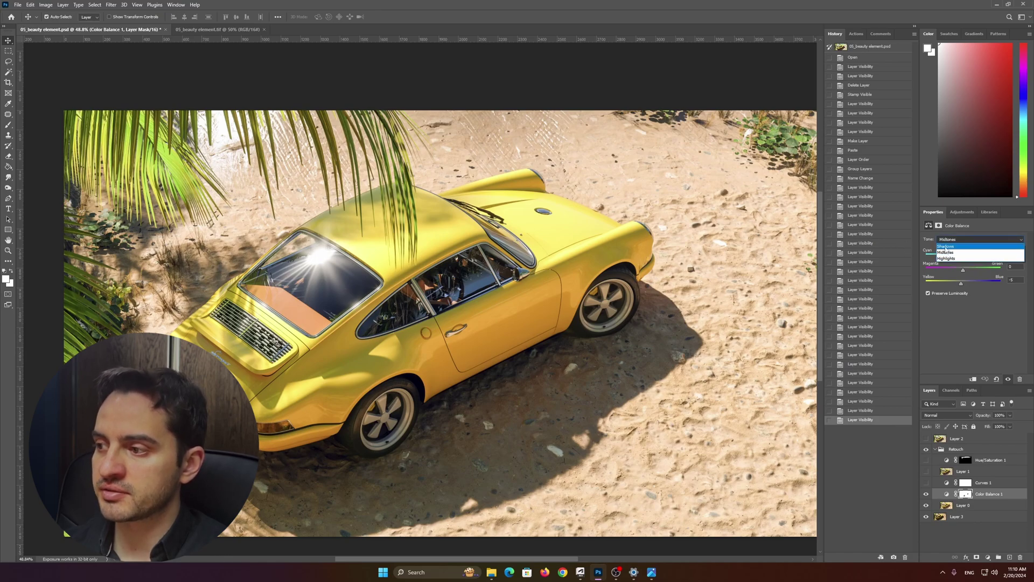
left_click(951, 244)
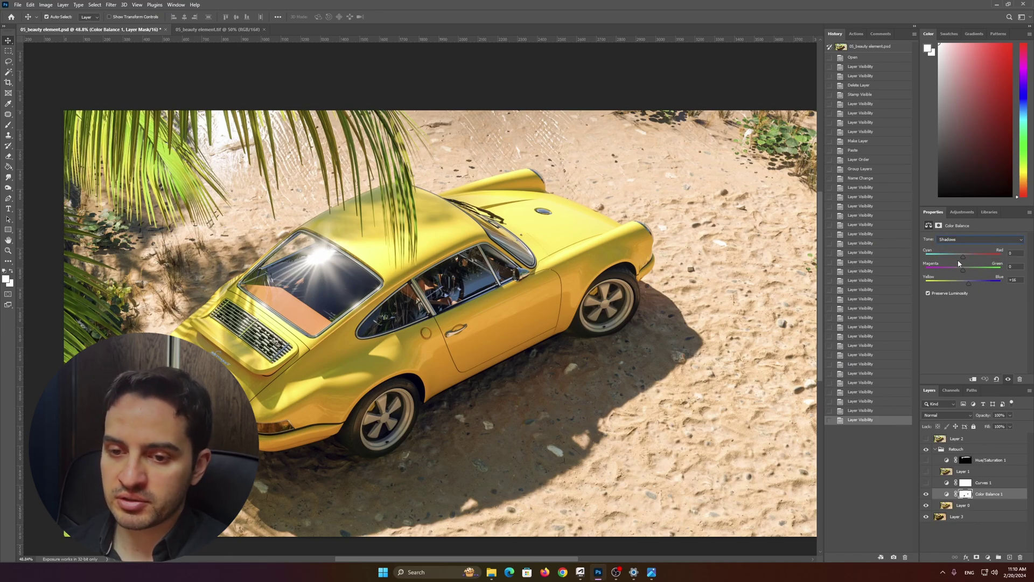
left_click(926, 482)
left_click(965, 483)
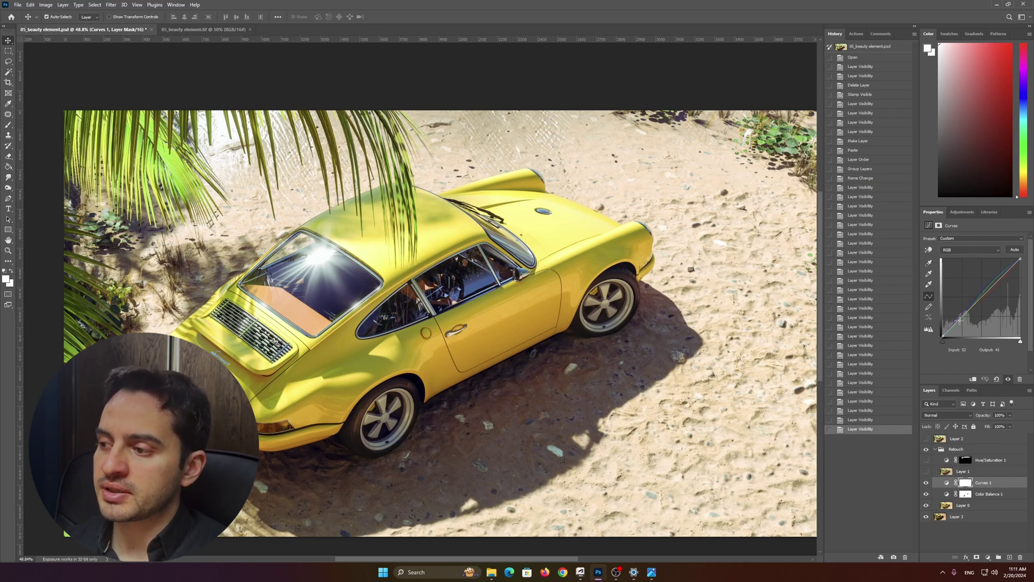
left_click_drag(959, 320, 965, 324)
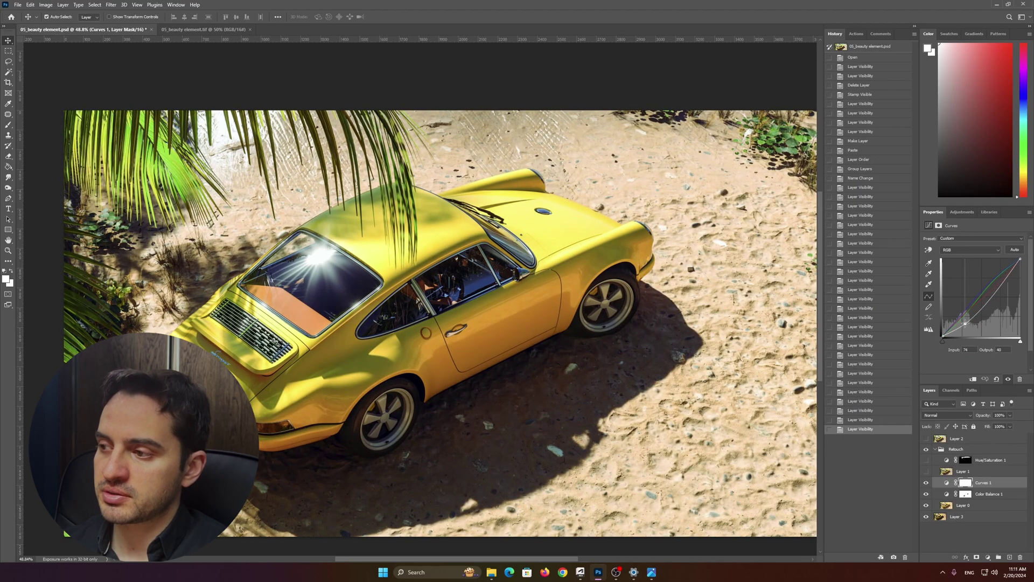
key("ctrl+z")
left_click(964, 250)
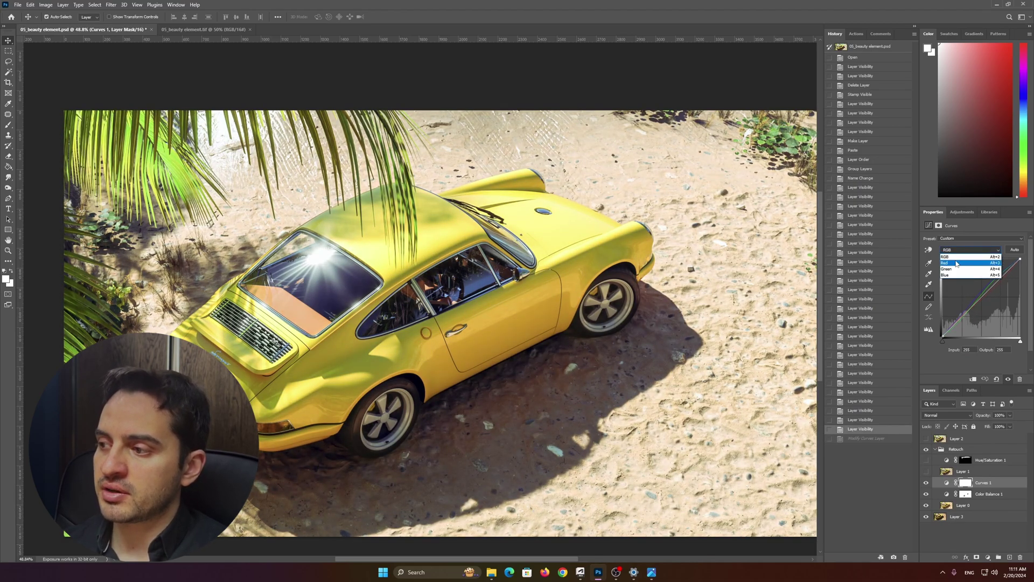
left_click(956, 264)
left_click(961, 249)
left_click(955, 269)
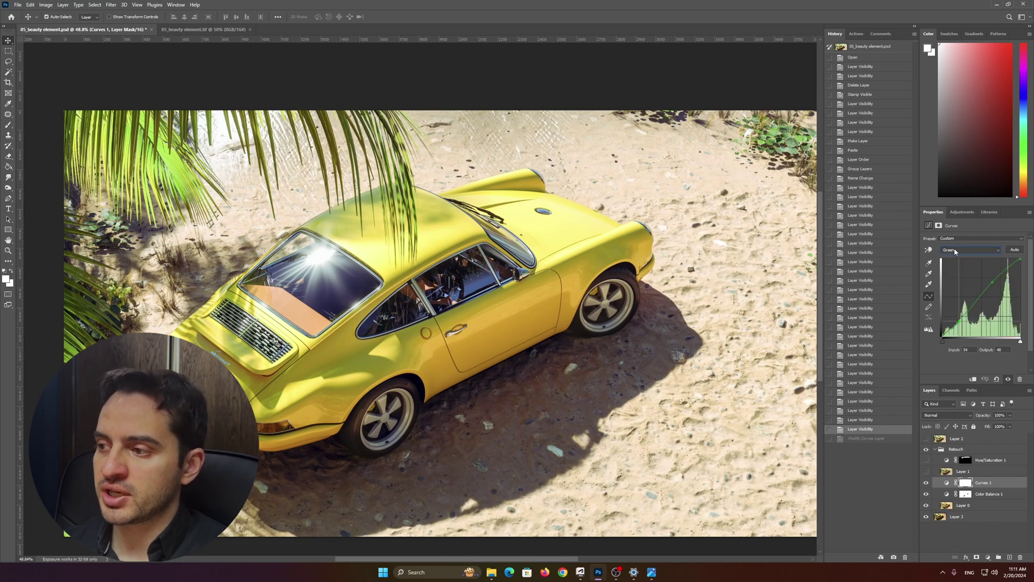
left_click(955, 250)
left_click(952, 255)
left_click(952, 250)
left_click(953, 264)
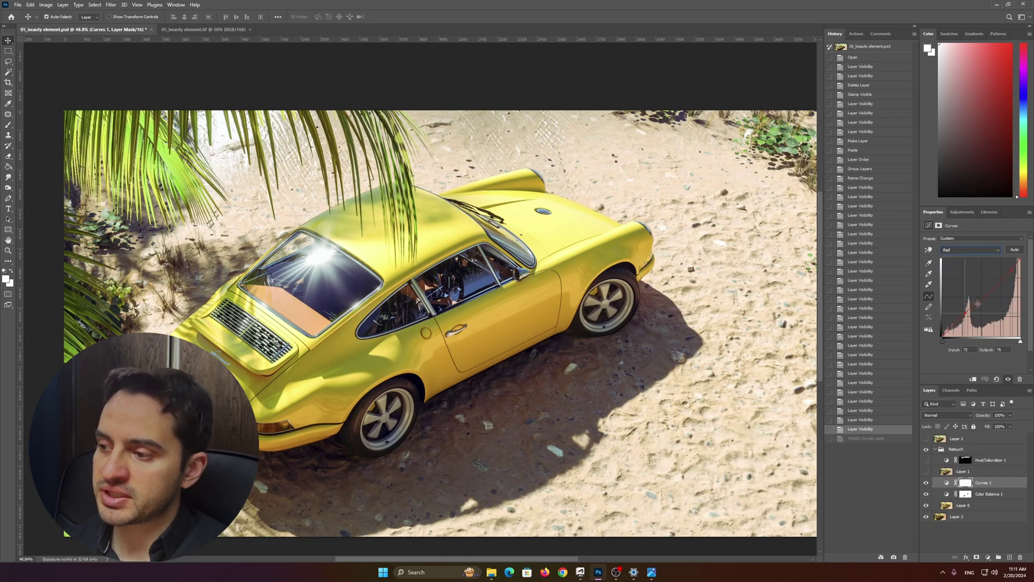
left_click(927, 483)
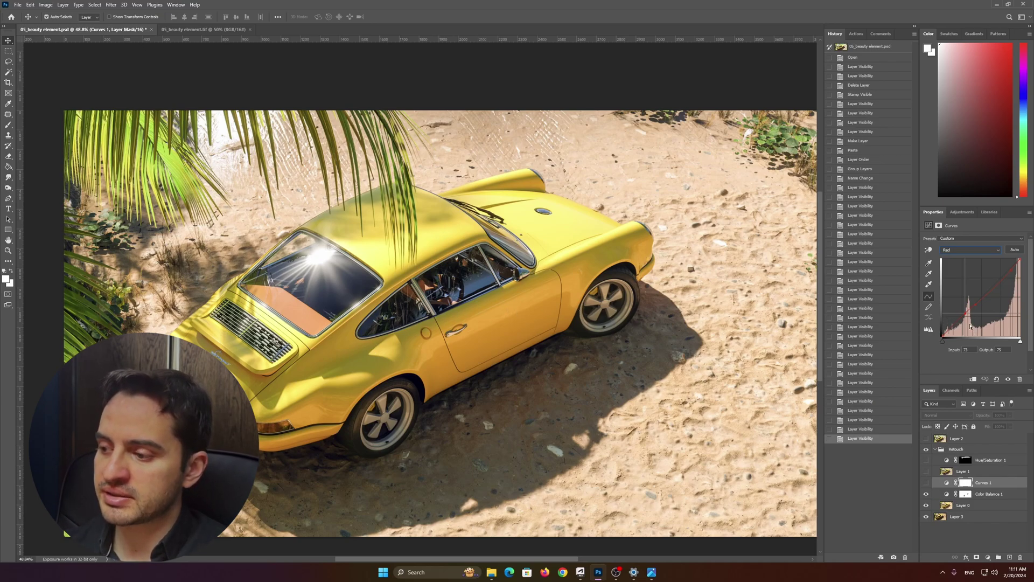
left_click(925, 483)
left_click(971, 249)
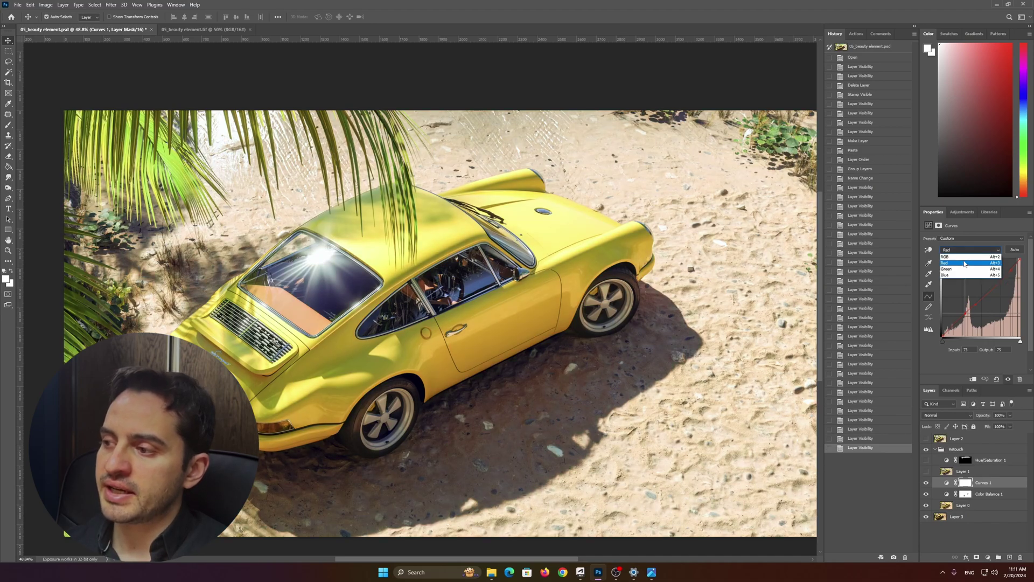
left_click(970, 259)
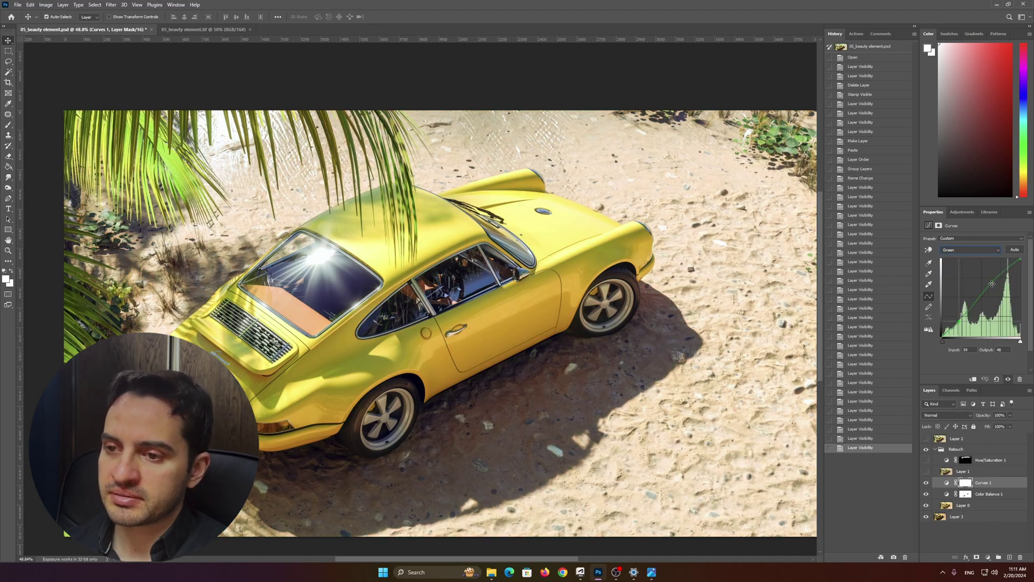
left_click_drag(989, 289, 988, 281)
key("ctrl+z")
left_click(971, 249)
left_click(956, 275)
key("ctrl+z")
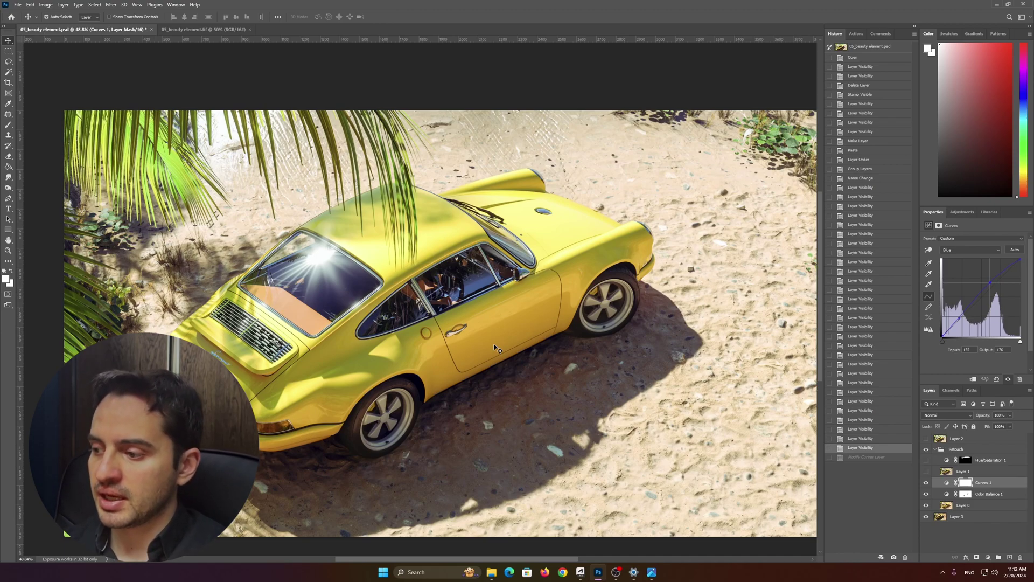
Make Layer 1 and Hue/Saturation 1 visible and select the Hue/Saturation mask
left_click(968, 472)
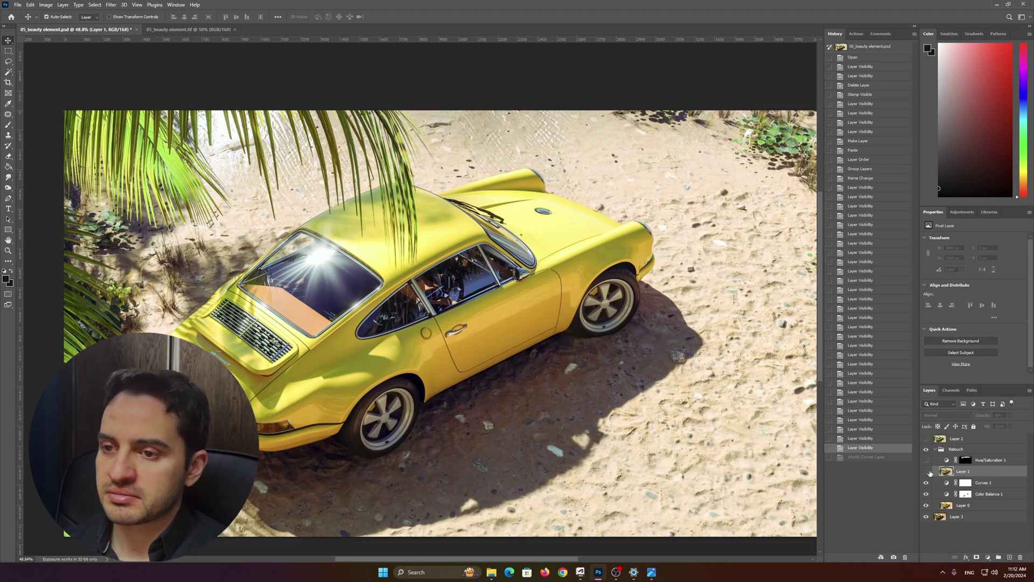
left_click(927, 472)
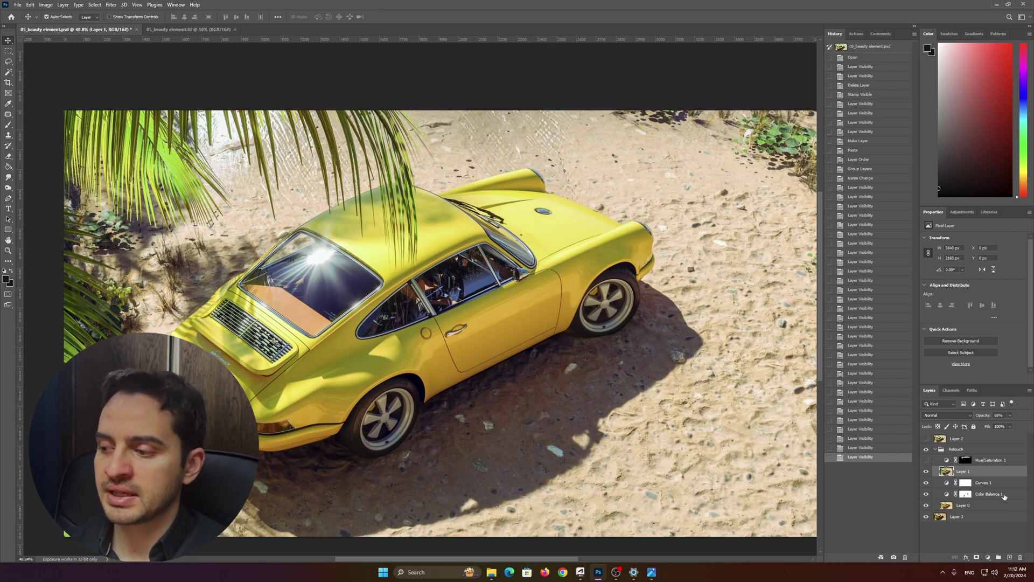
left_click(926, 460)
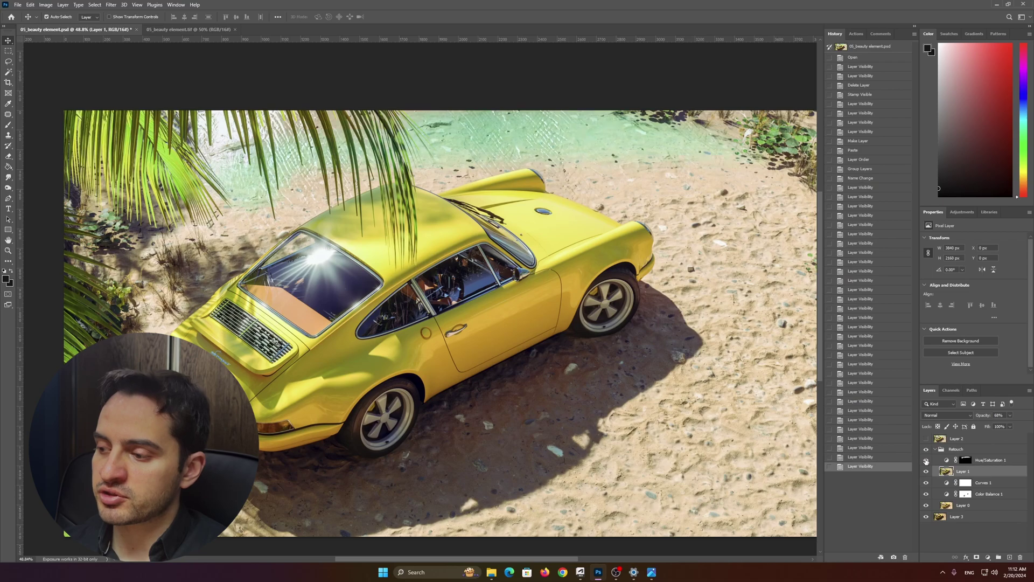
left_click(967, 461)
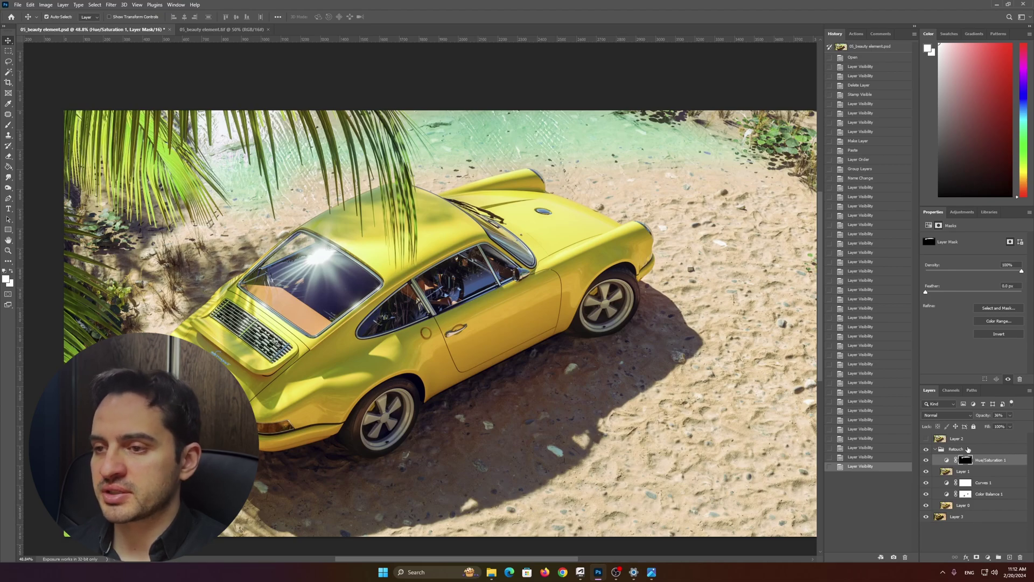
Toggle Hue/Saturation 1 off and on twice to compare the turquoise water tint
left_click(925, 461)
left_click(926, 460)
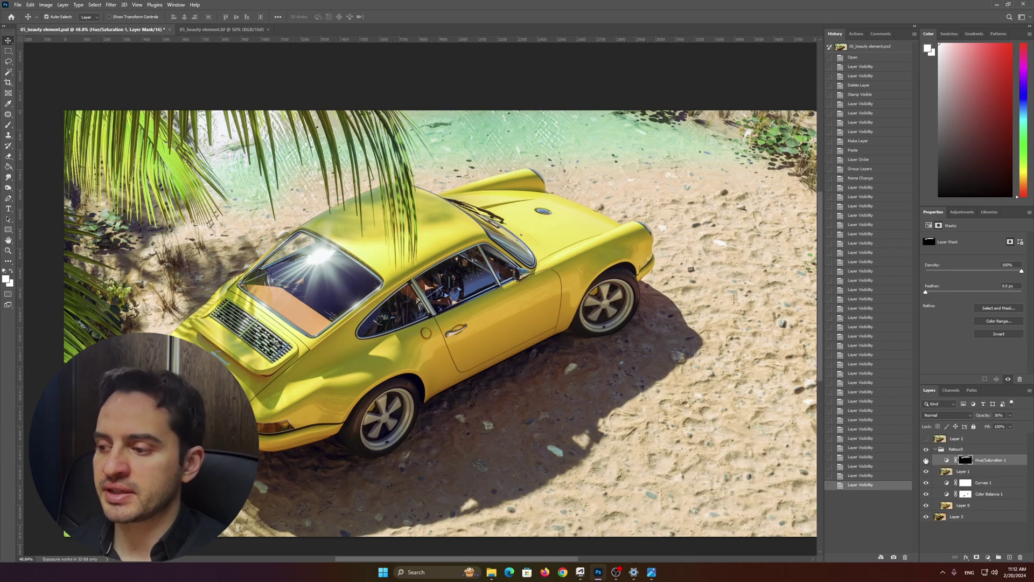
left_click(926, 460)
left_click(926, 461)
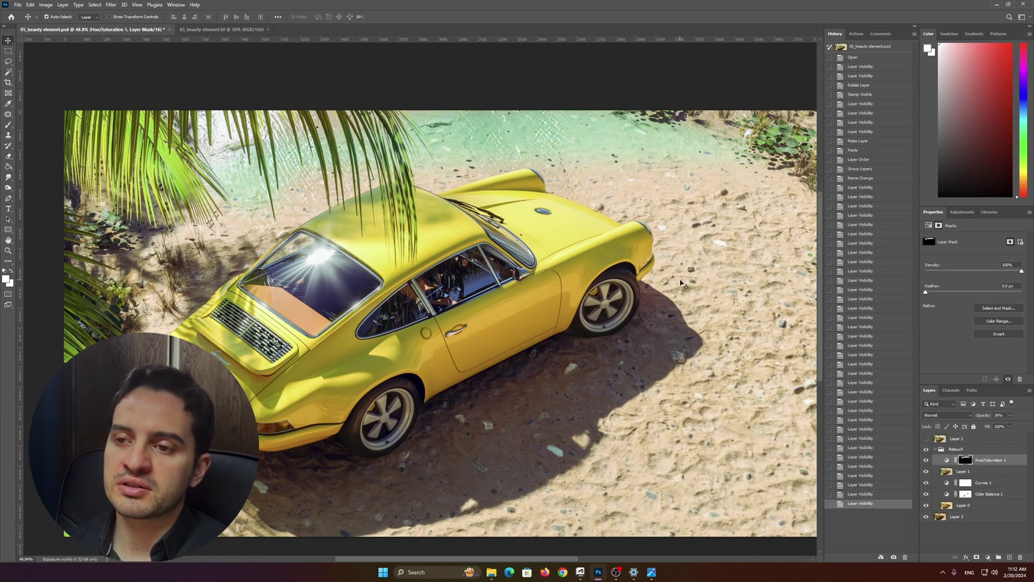
left_click_drag(460, 305, 444, 253)
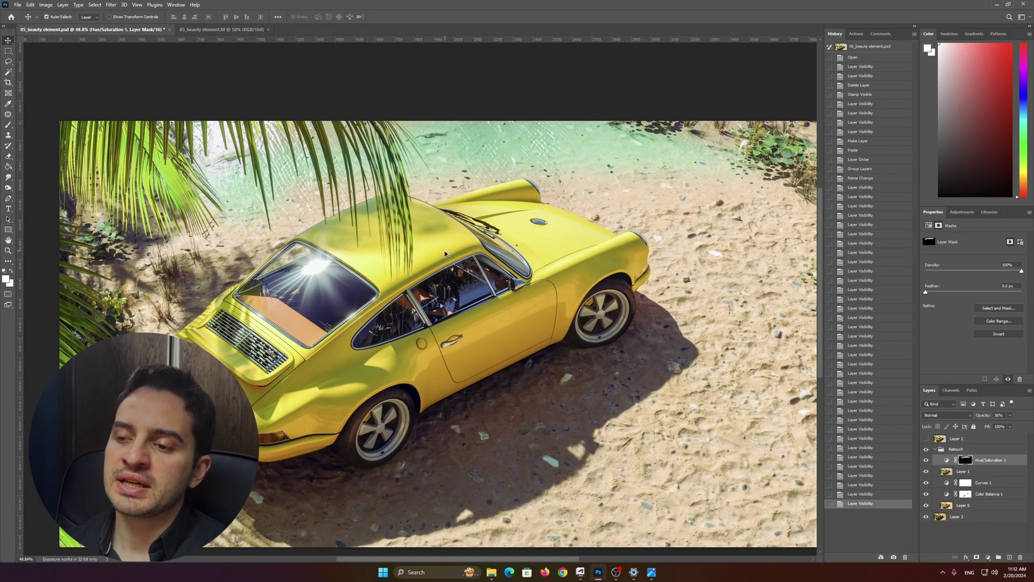
scroll(445, 254, "down", 1)
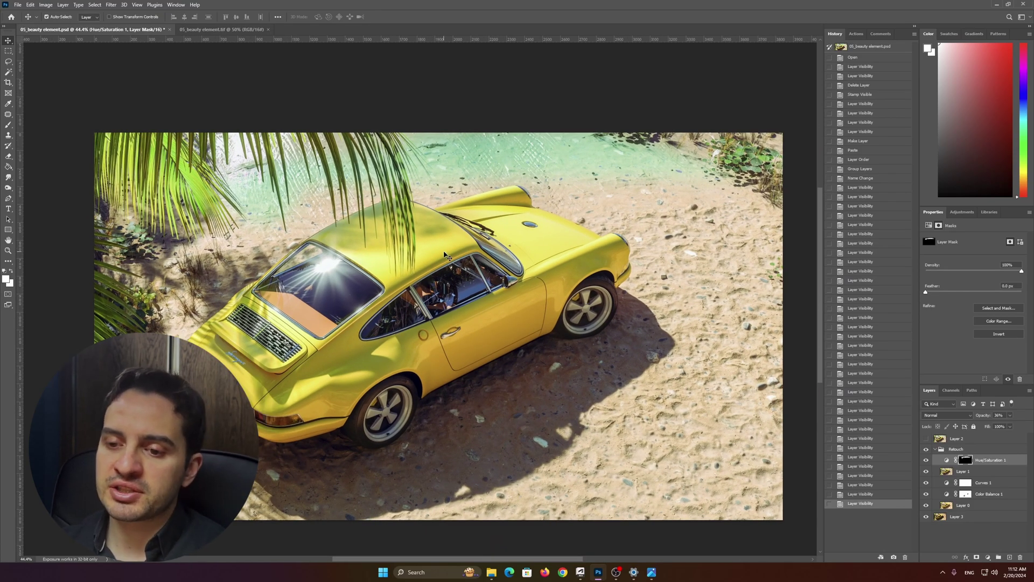